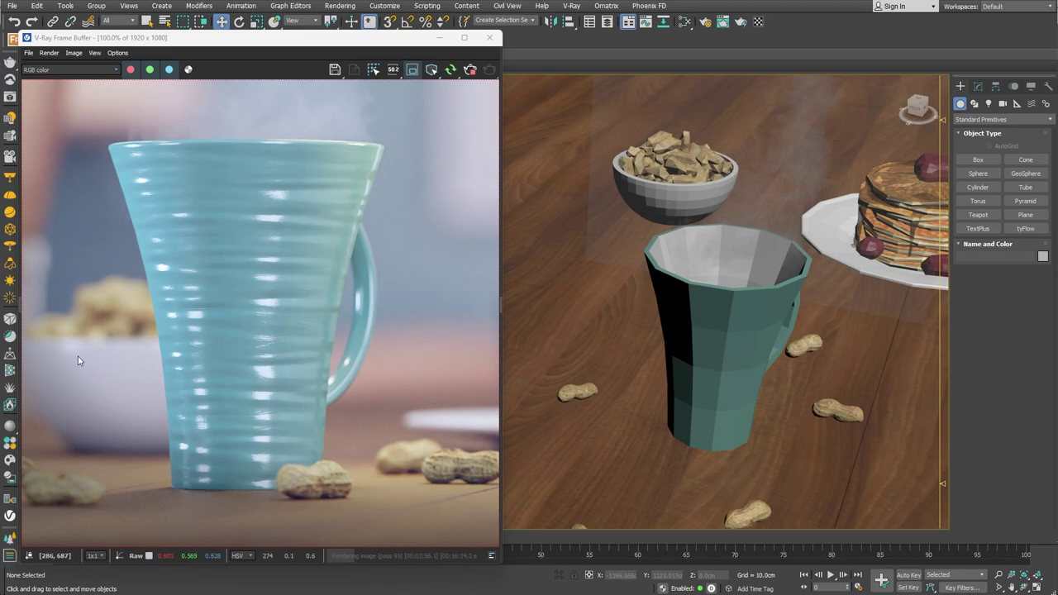
Create a VRayDecal with AutoGrid on the cup's front, about 23.834 by 11.204 cm, and nudge it up-right
click(10, 337)
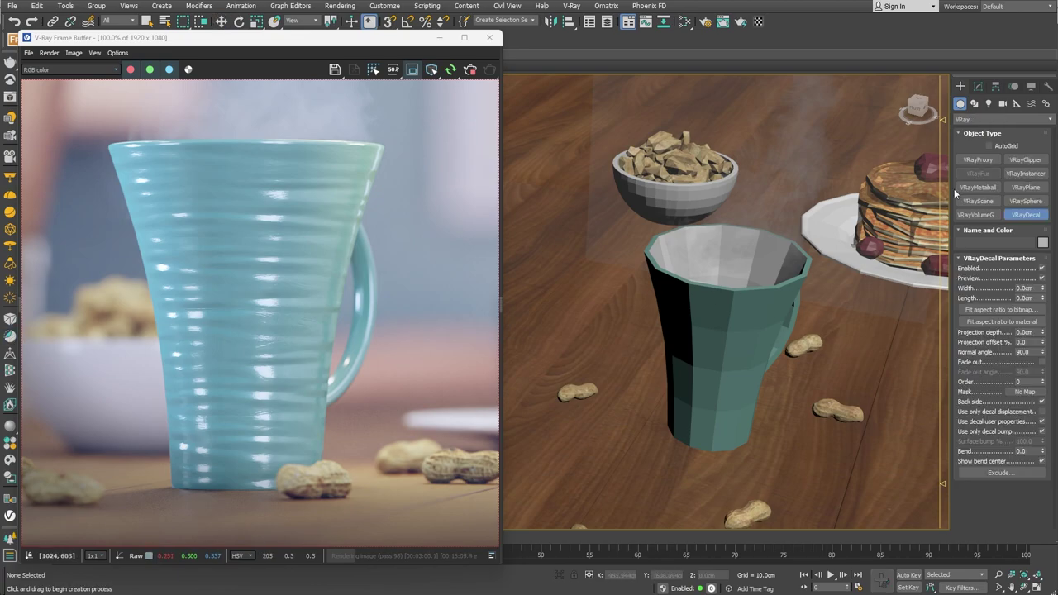
click(988, 146)
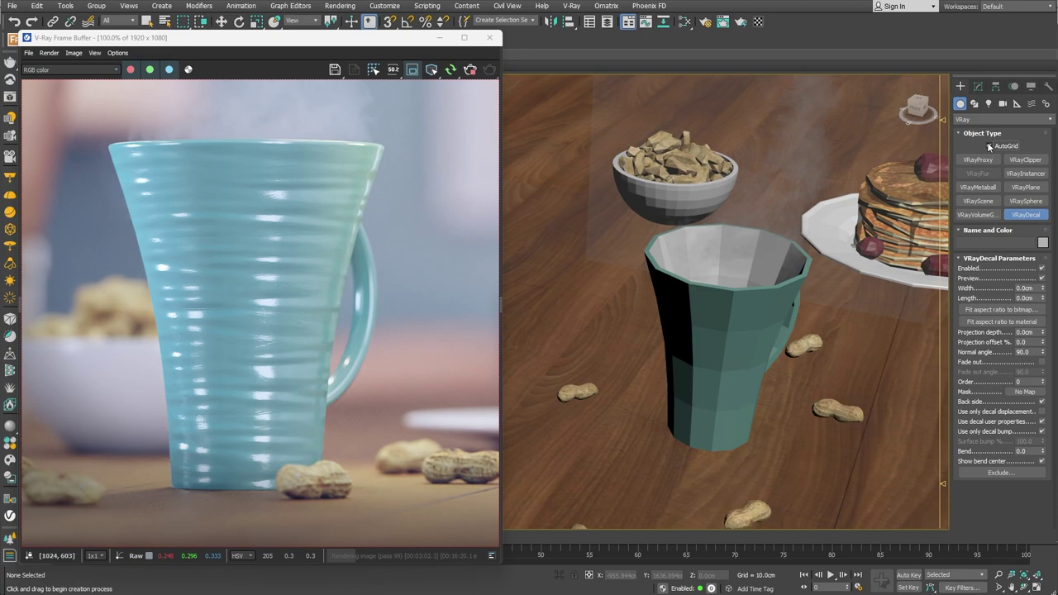
click(694, 373)
drag(694, 373, 856, 466)
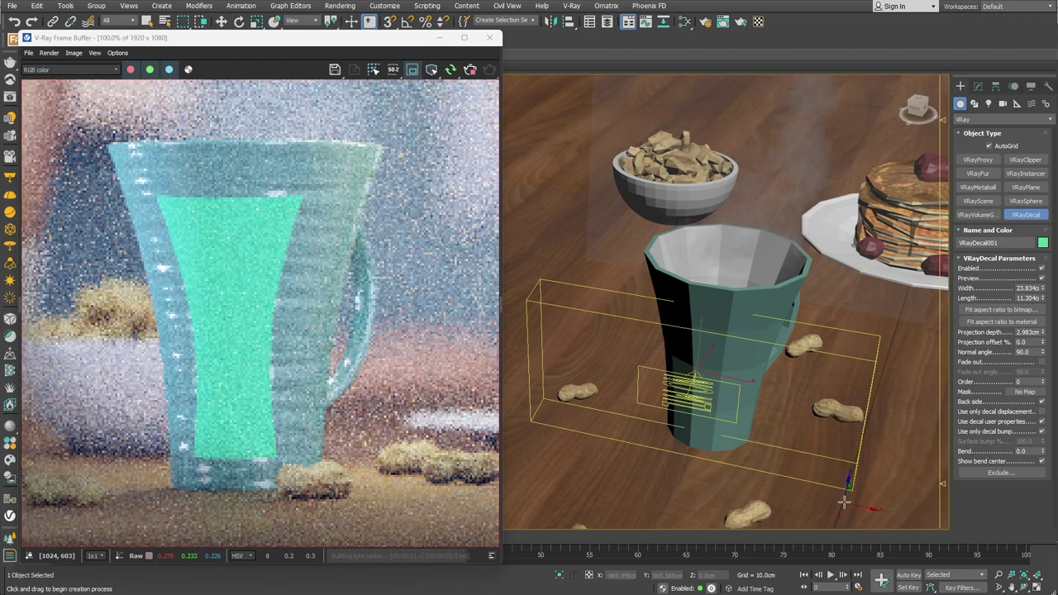
right_click(892, 440)
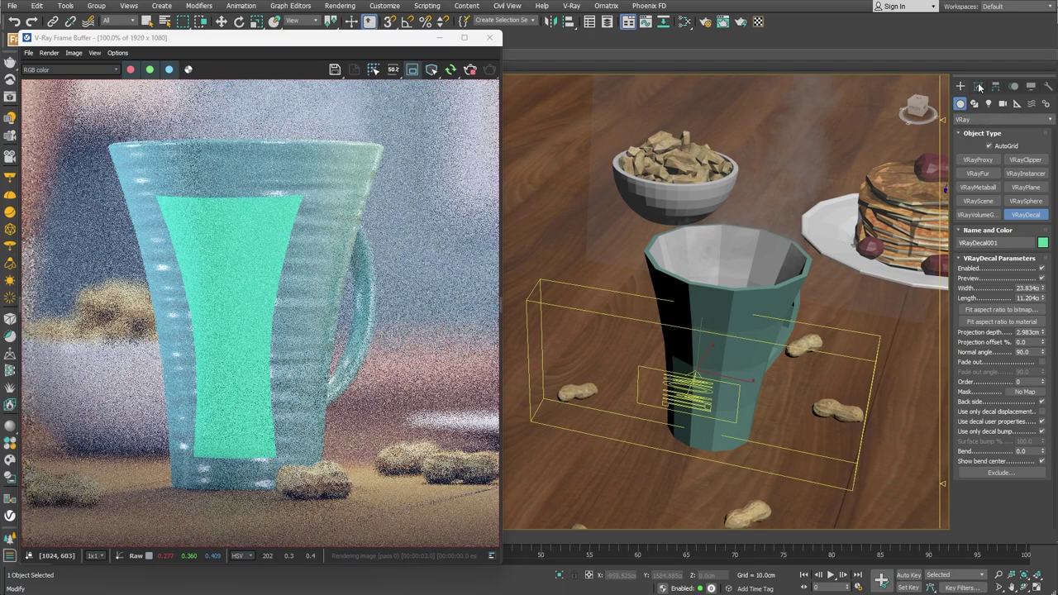
click(978, 86)
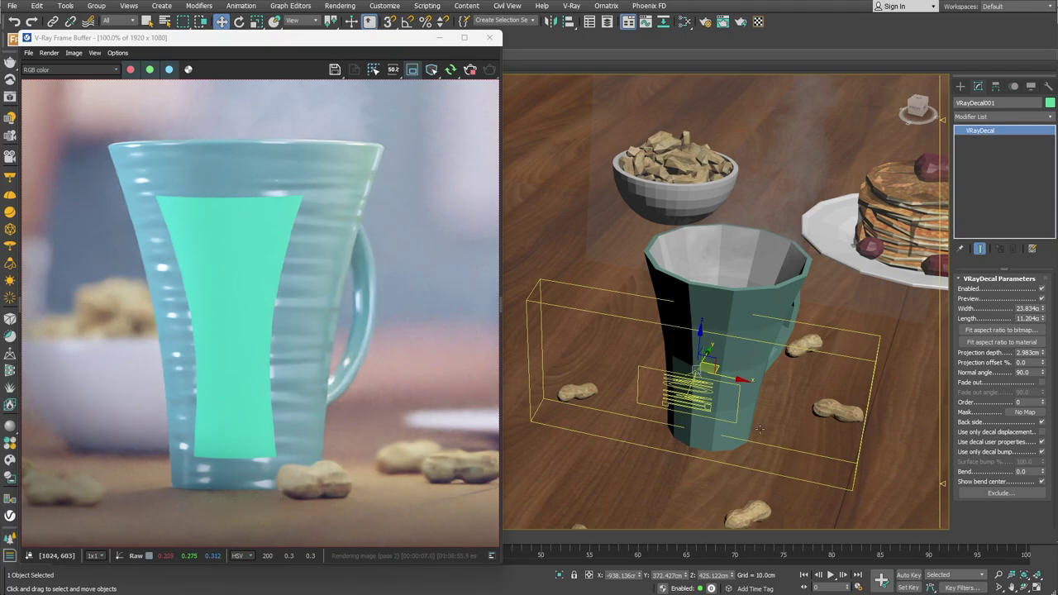
drag(716, 367, 724, 361)
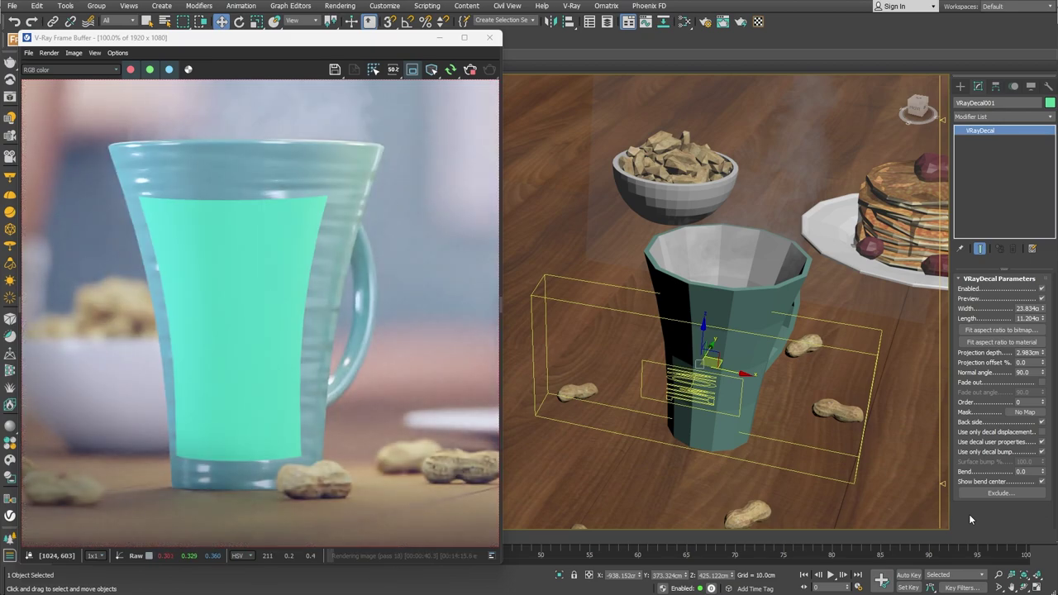
In the Slate Material Editor, preview the label bitmap image
click(684, 21)
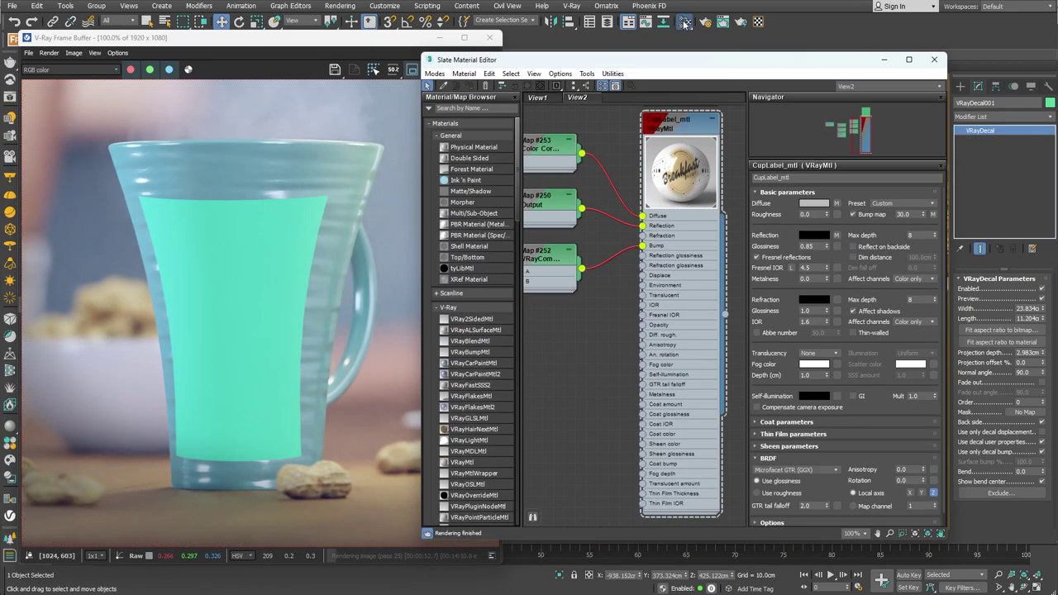
middle_drag(611, 381, 760, 356)
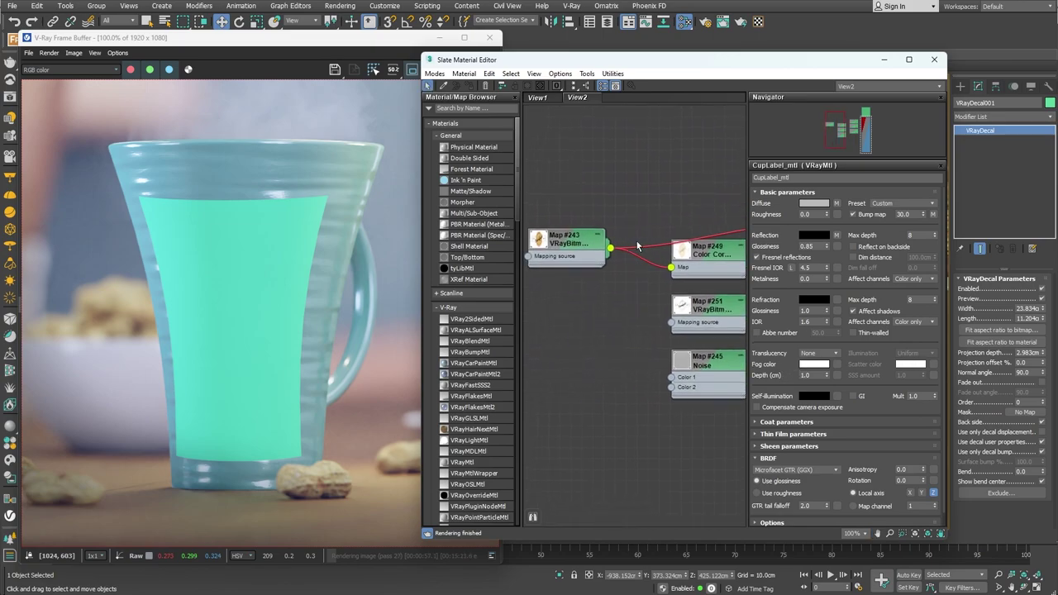
double_click(569, 242)
click(835, 230)
drag(958, 167, 399, 75)
click(1006, 74)
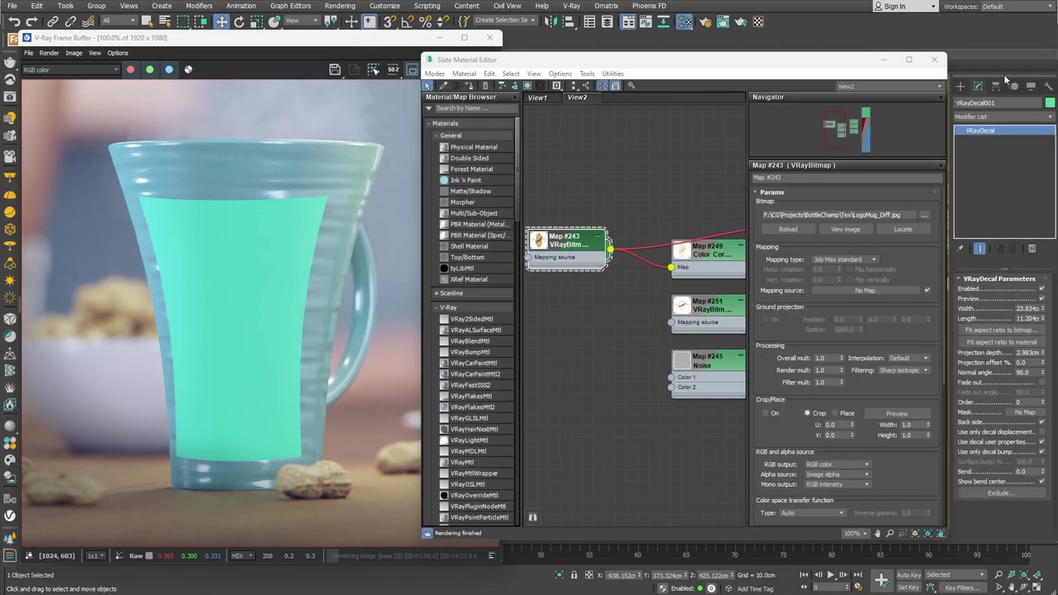
Assign the CupLabel_mtl material to the decal and minimize the editor
middle_drag(645, 454, 590, 384)
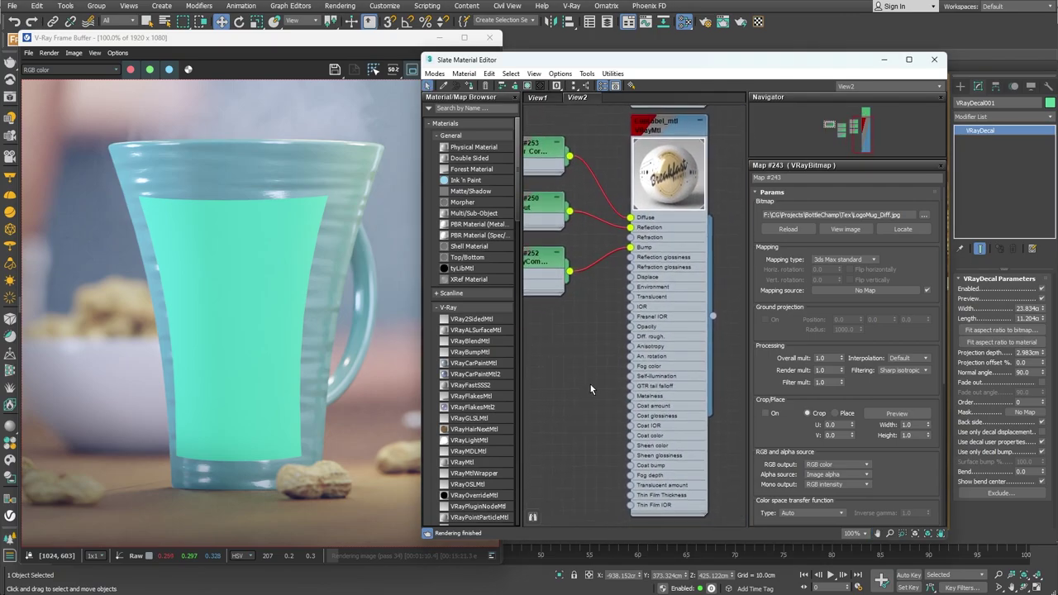
right_click(670, 126)
click(682, 140)
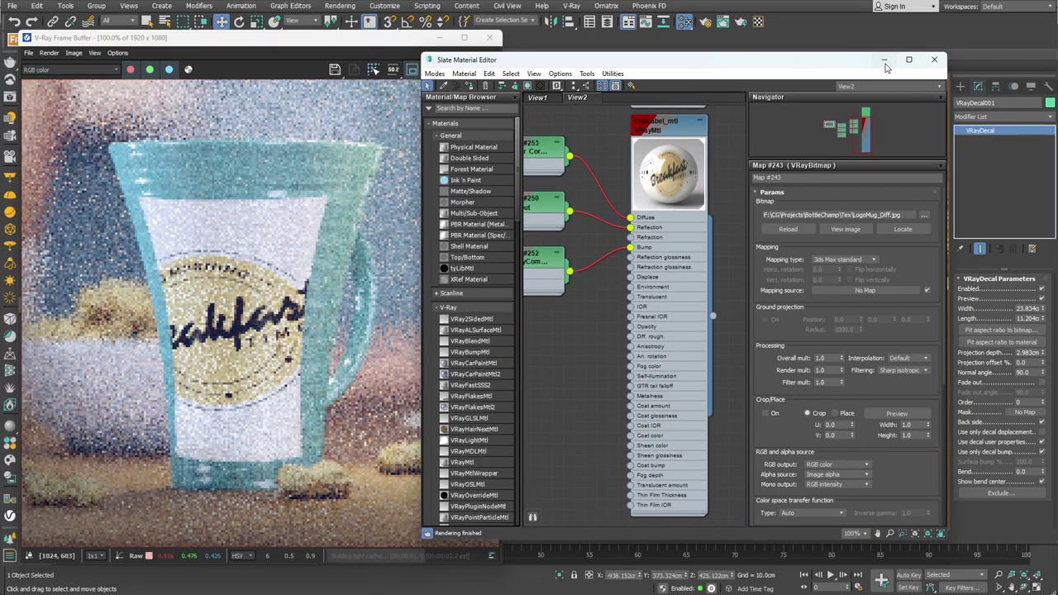
click(884, 60)
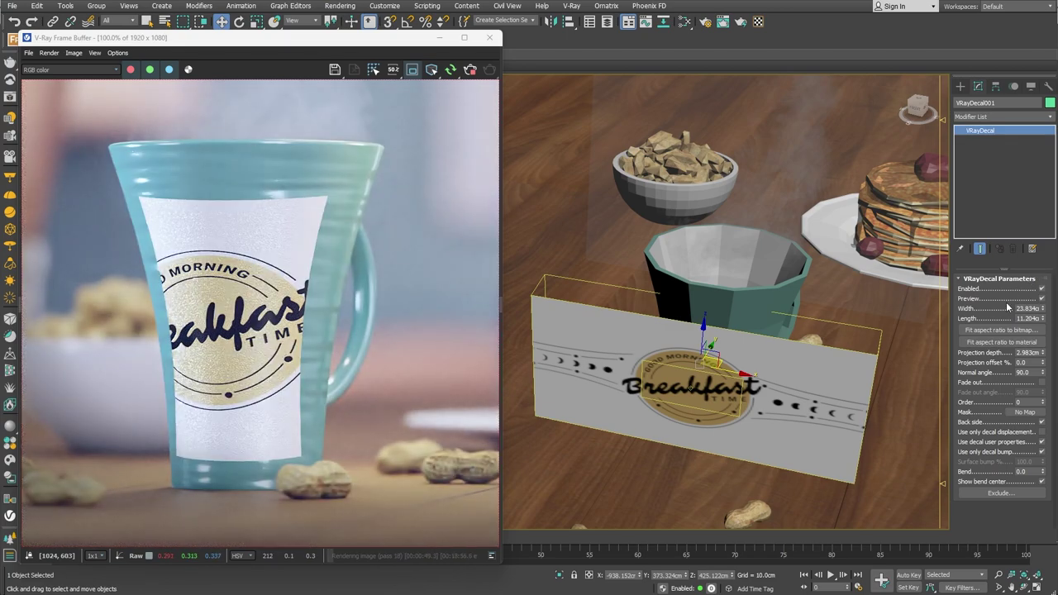
Fit the decal's aspect ratio to the label material, giving 21.096 by 12.658 cm
click(1010, 342)
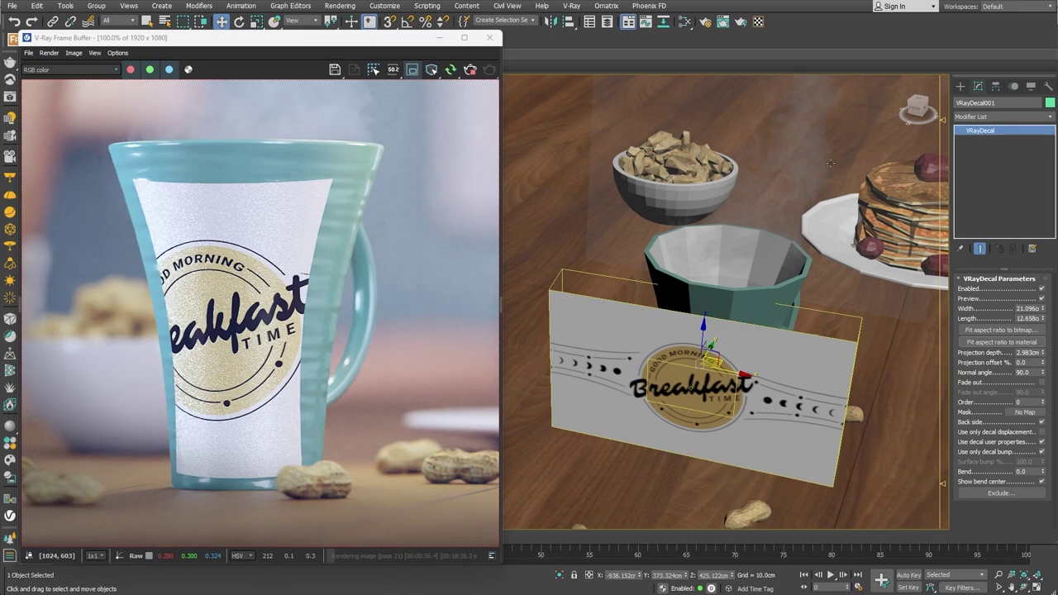
Preview the Map #242 mask bitmap and instance it into the decal's Mask slot
click(685, 22)
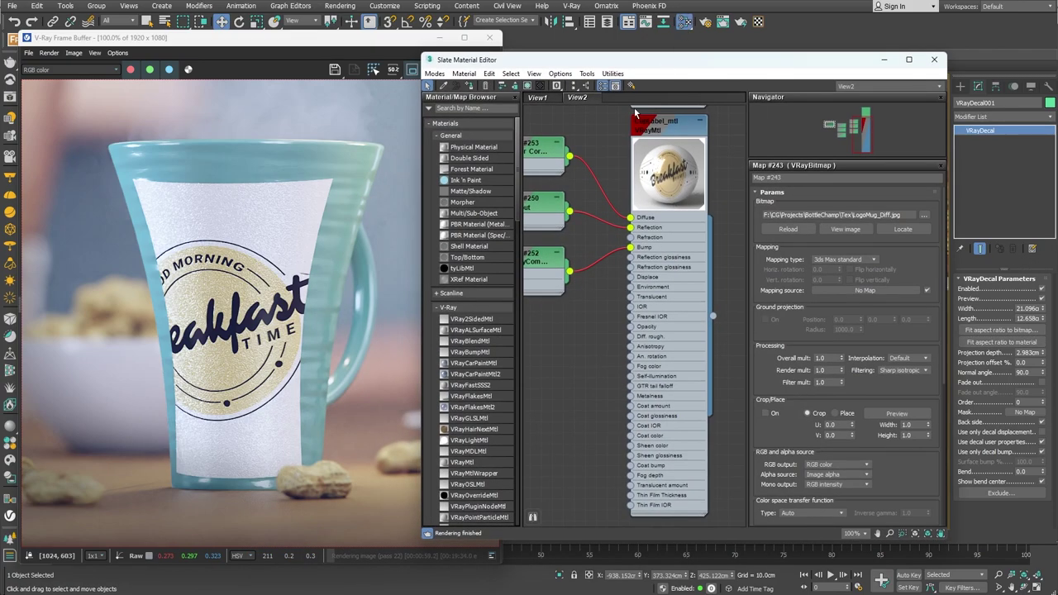
middle_drag(607, 136, 616, 276)
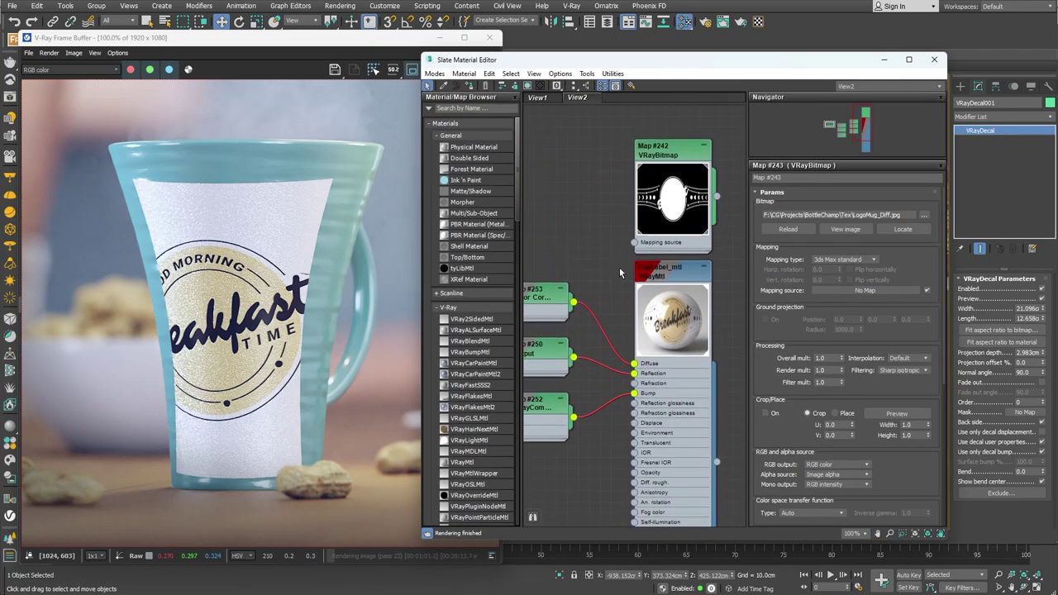
click(665, 155)
click(844, 229)
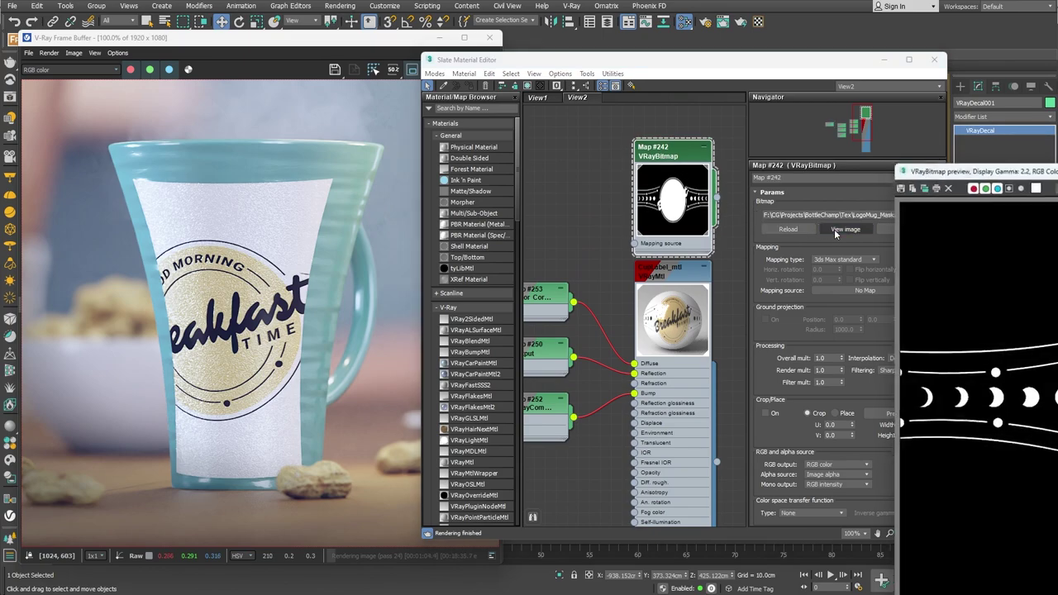
drag(947, 165, 384, 89)
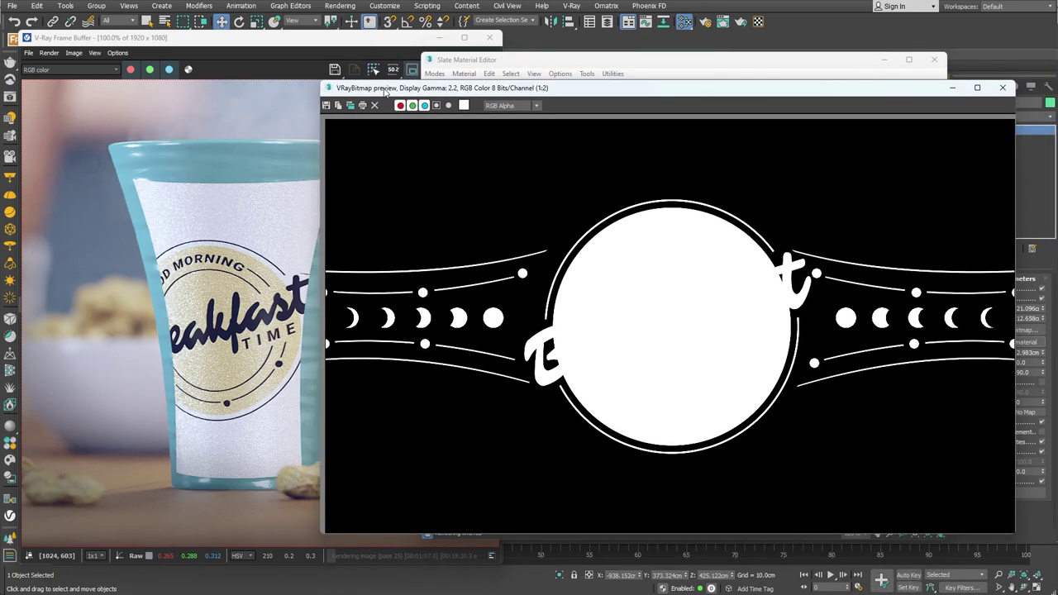
click(1004, 88)
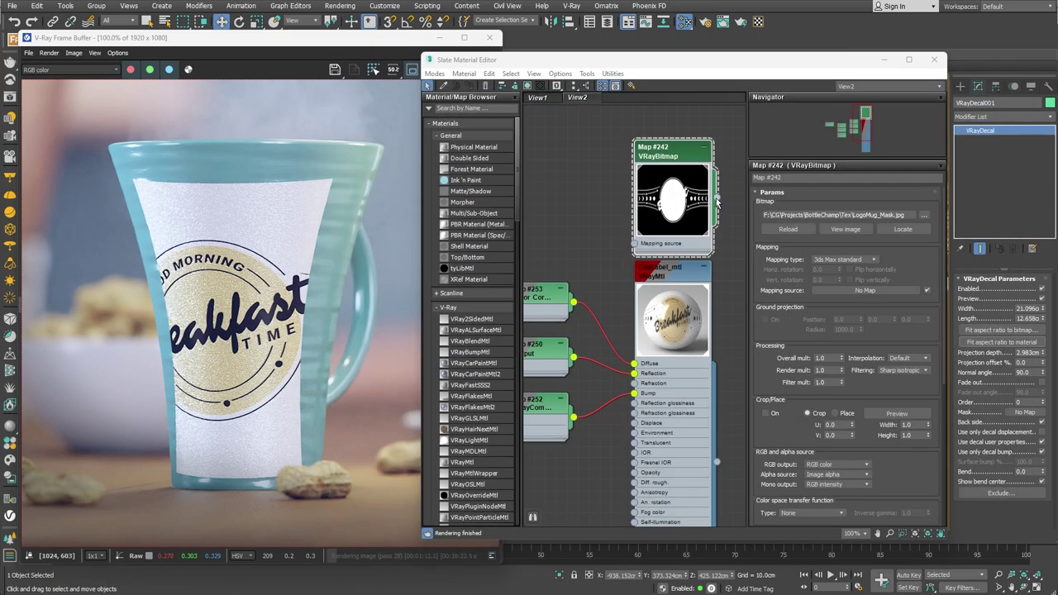
drag(853, 246, 1014, 413)
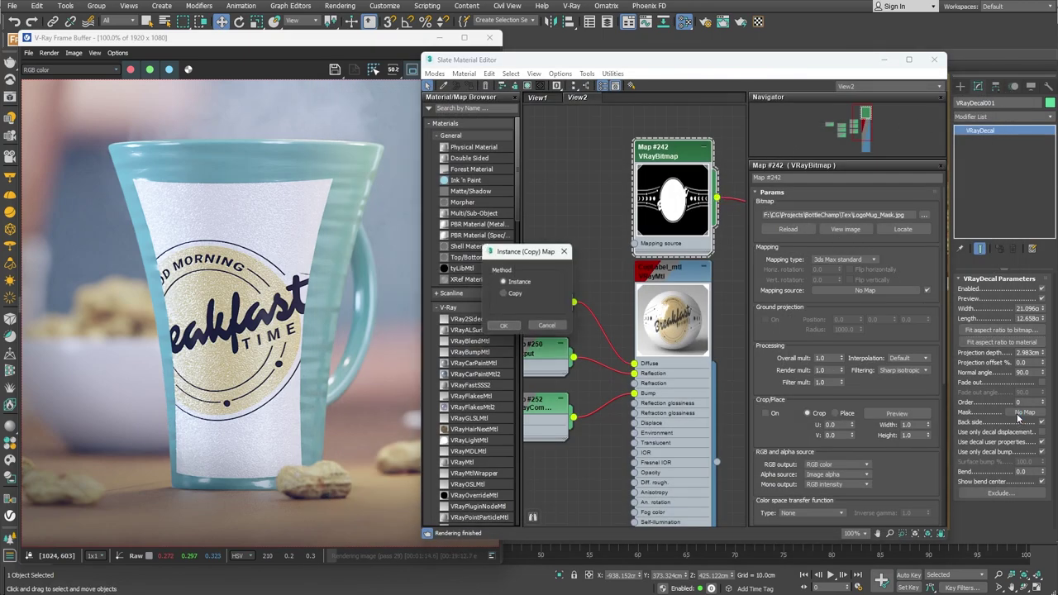
click(504, 328)
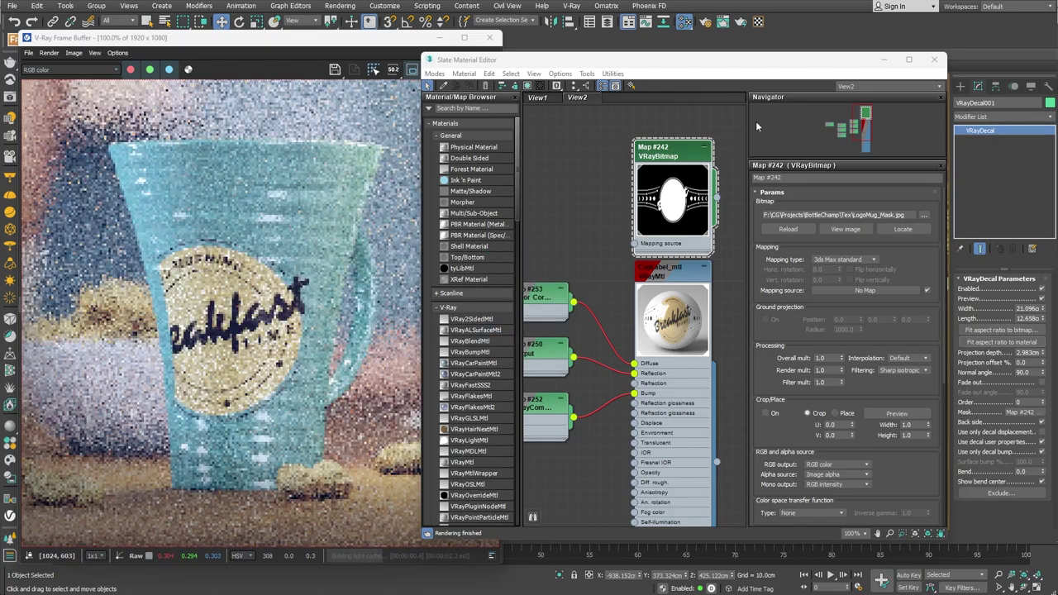
Minimize the Slate Material Editor so the masked logo render finishes
click(882, 60)
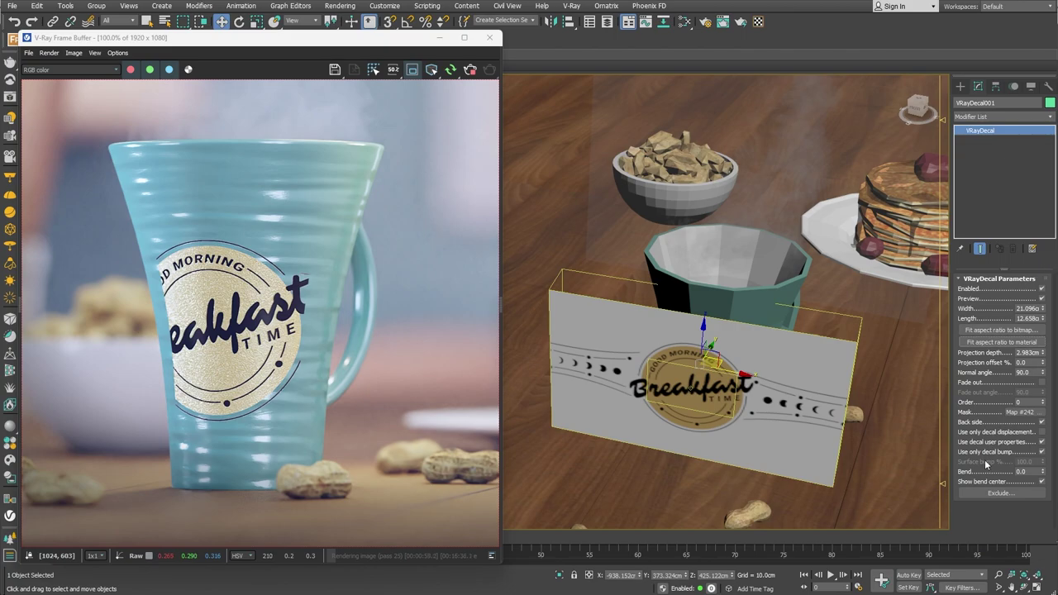
Bend the decal to 109.034, reposition it from above, and raise projection offset to 300.994%
click(1042, 473)
drag(1042, 473, 1033, 394)
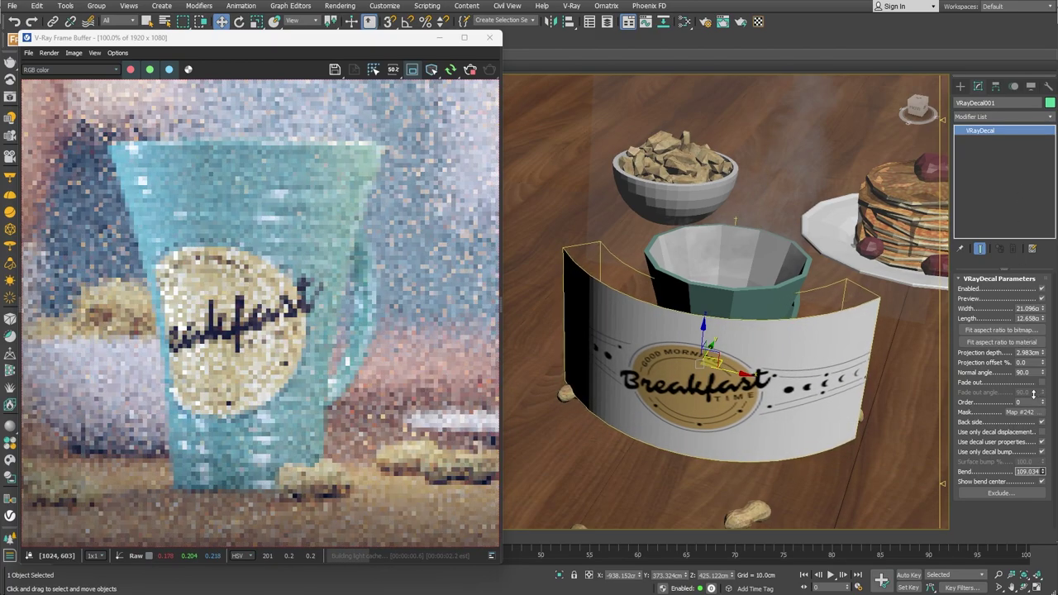
alt+middle_drag(711, 388, 663, 388)
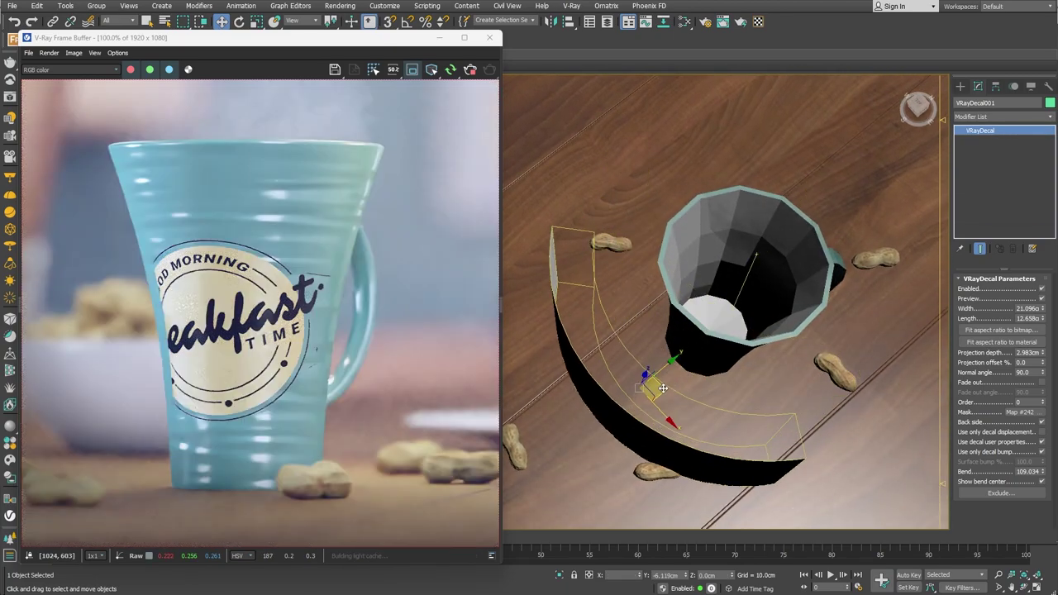
drag(663, 387, 652, 394)
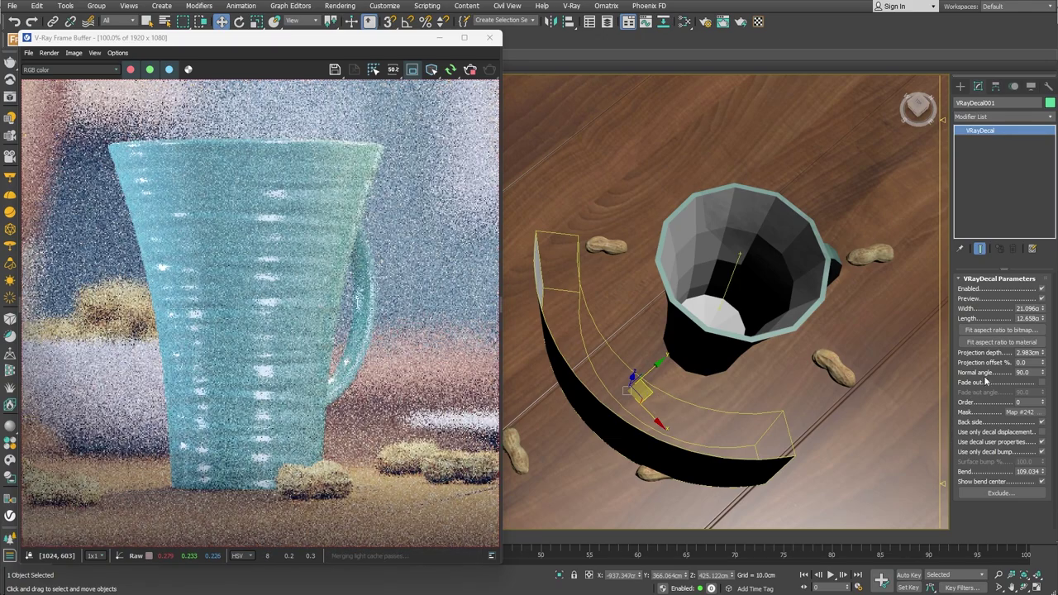
mouse_move(1042, 362)
mouse_down()
mouse_move(1025, 183)
mouse_move(1035, 176)
mouse_move(1045, 177)
mouse_move(1044, 353)
mouse_up()
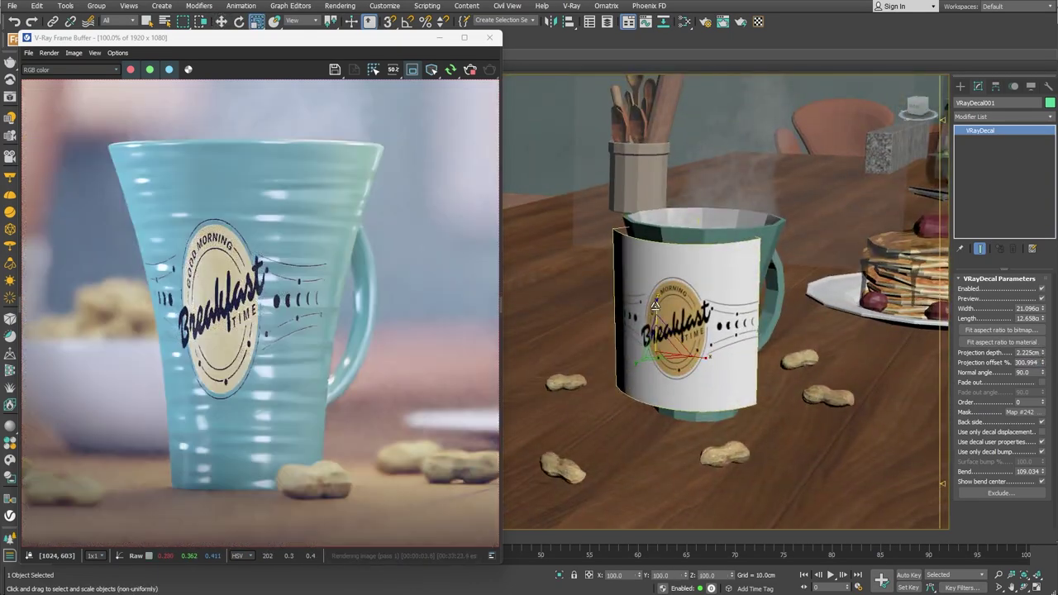
Squash the decal to about 71% height, widen it, and shift it left and up on the mug
drag(654, 306, 684, 343)
alt+middle_drag(684, 342, 699, 418)
key(w)
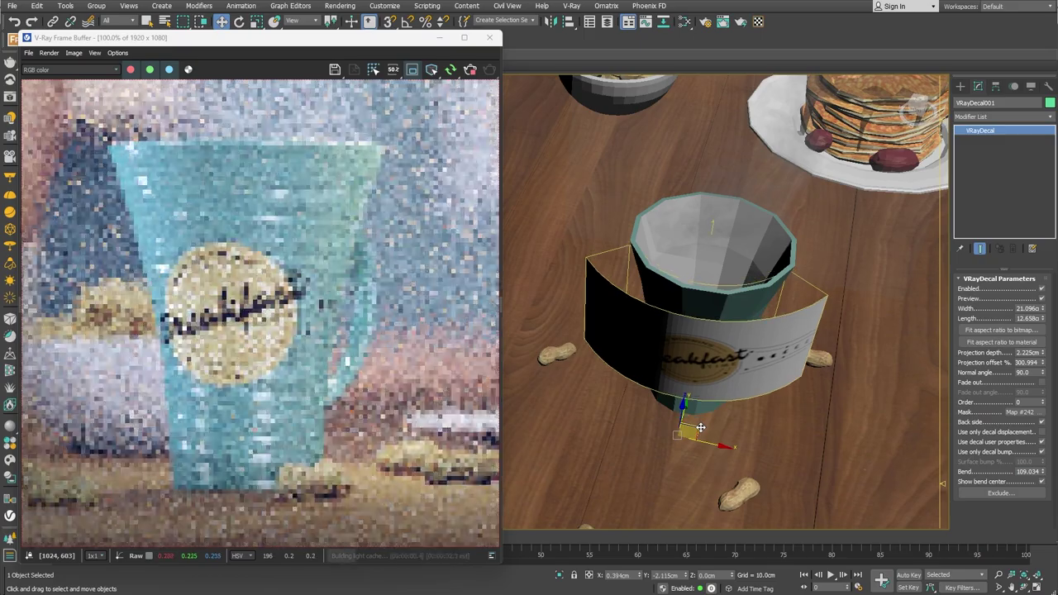
drag(700, 426, 663, 418)
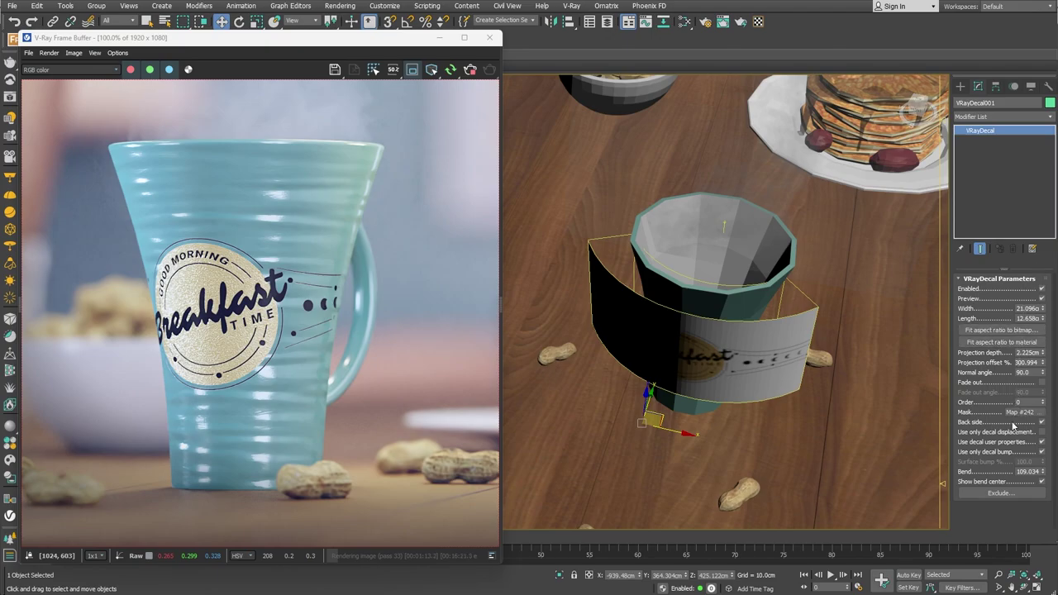
Turn off Use only decal bump so Surface bump % is active at 100.0
click(1040, 452)
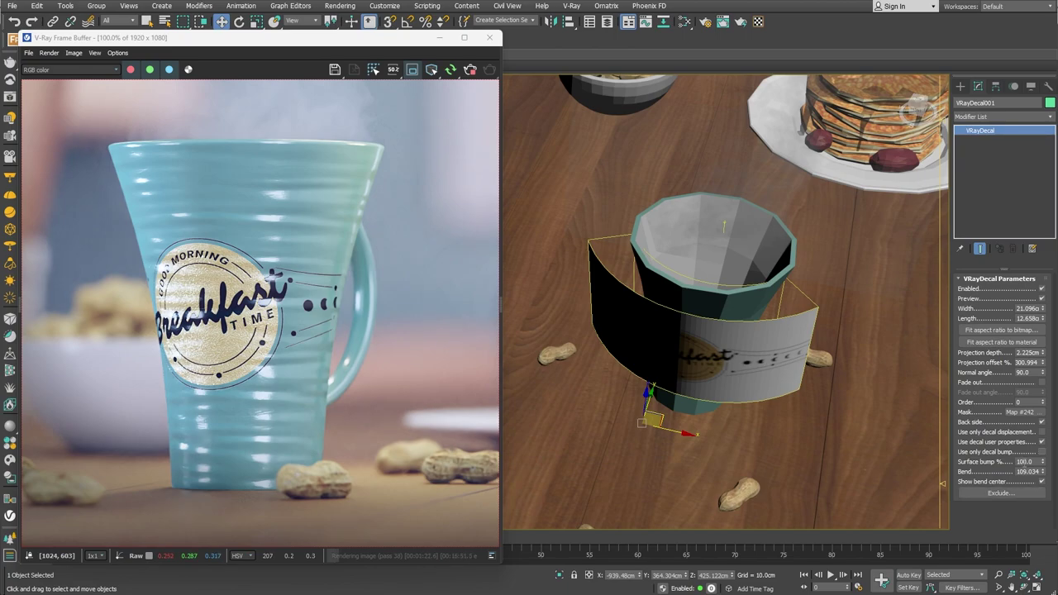
Lower the decal's Surface bump % to 35
double_click(1027, 461)
text(35)
key(Return)
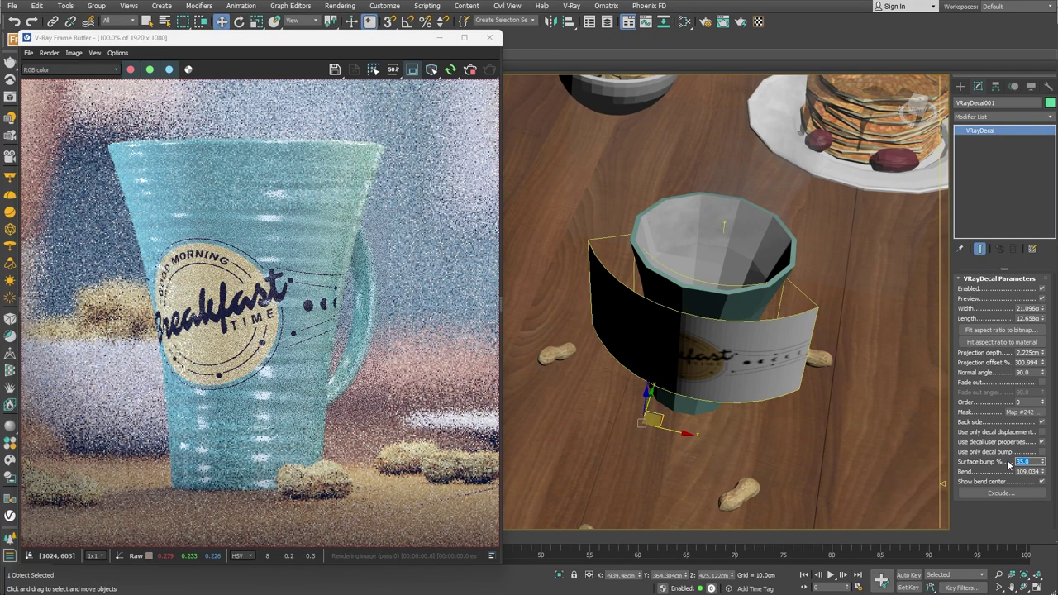